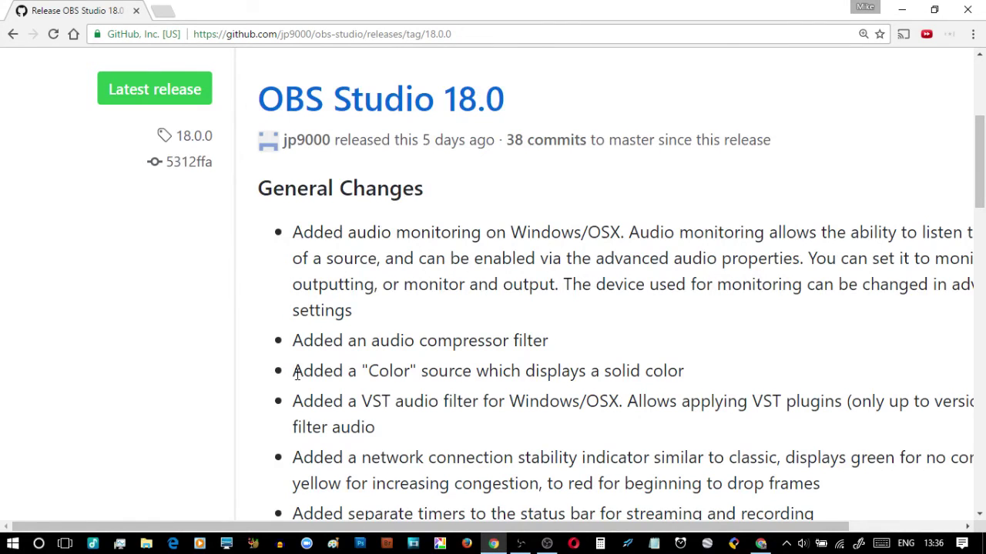
- Highlight the 'Added a "Color" source' line in the OBS 18.0 release notes, then switch to OBS Studio
left_click_drag(296, 374, 610, 371)
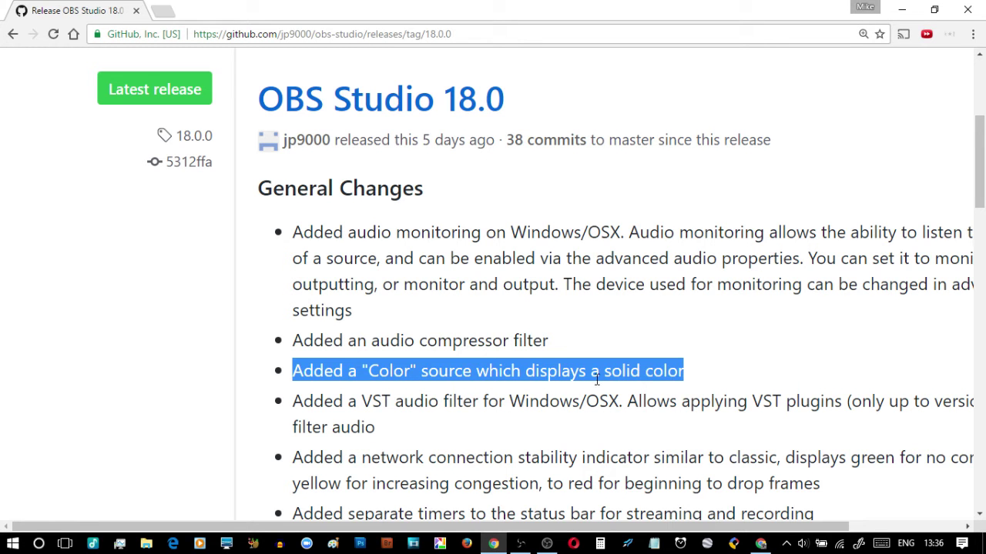
left_click(545, 544)
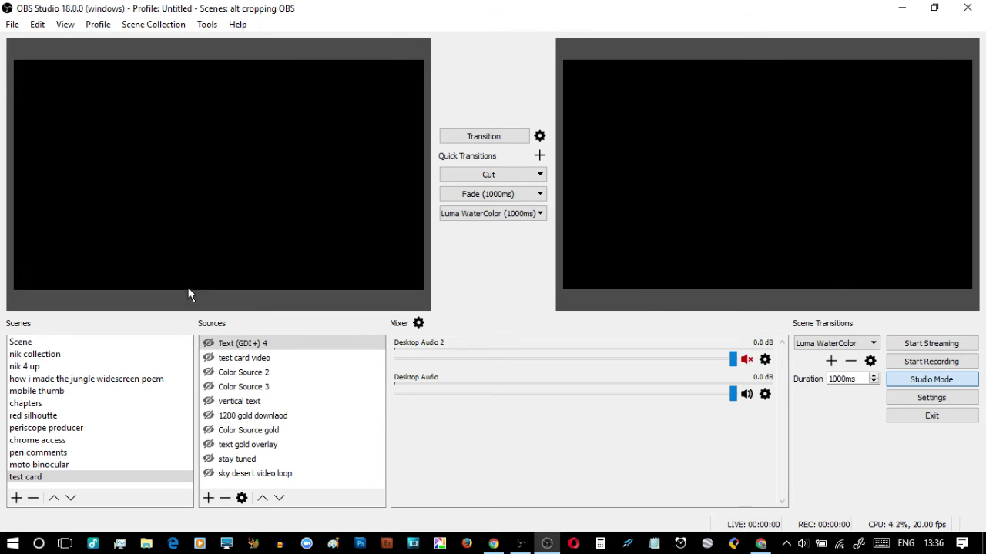
- Unhide Text (GDI+) 4, transition the test card scene to program, and readjust the preview splitter
left_click(206, 347)
left_click(208, 345)
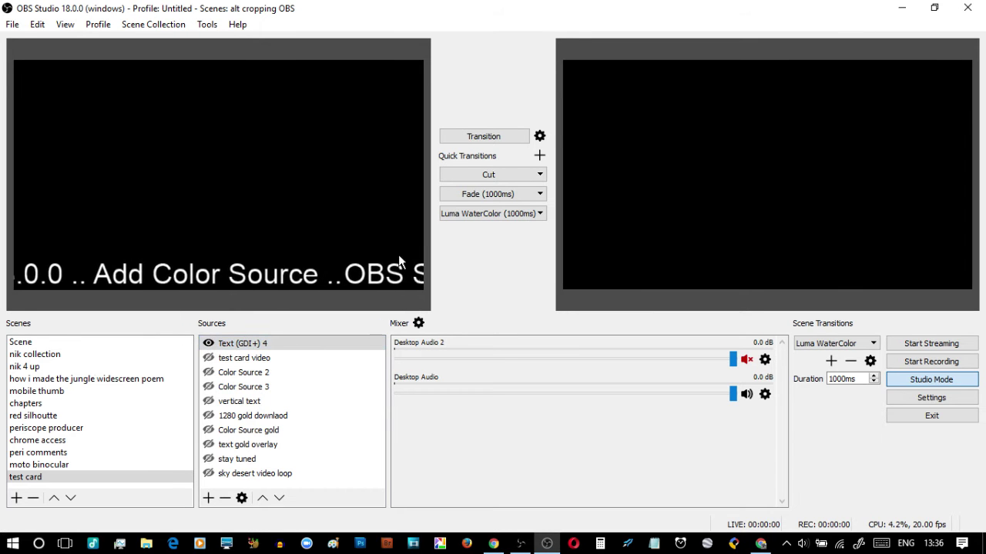
left_click(466, 131)
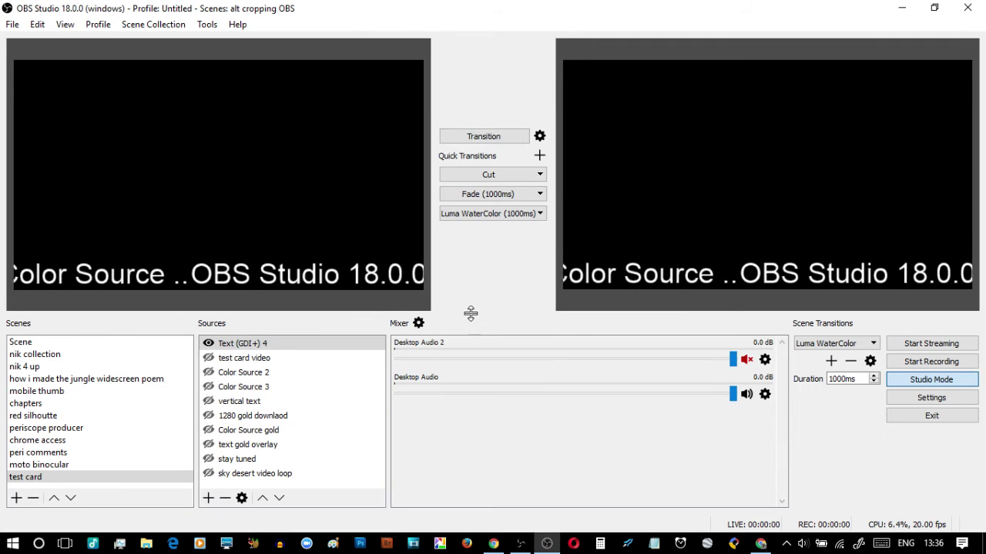
left_click_drag(468, 318, 473, 428)
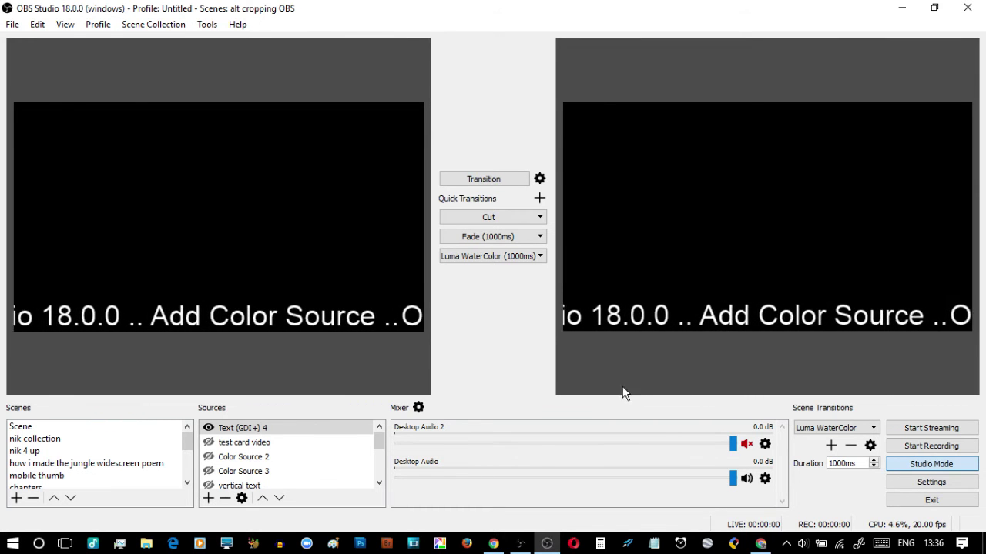
left_click_drag(618, 399, 587, 318)
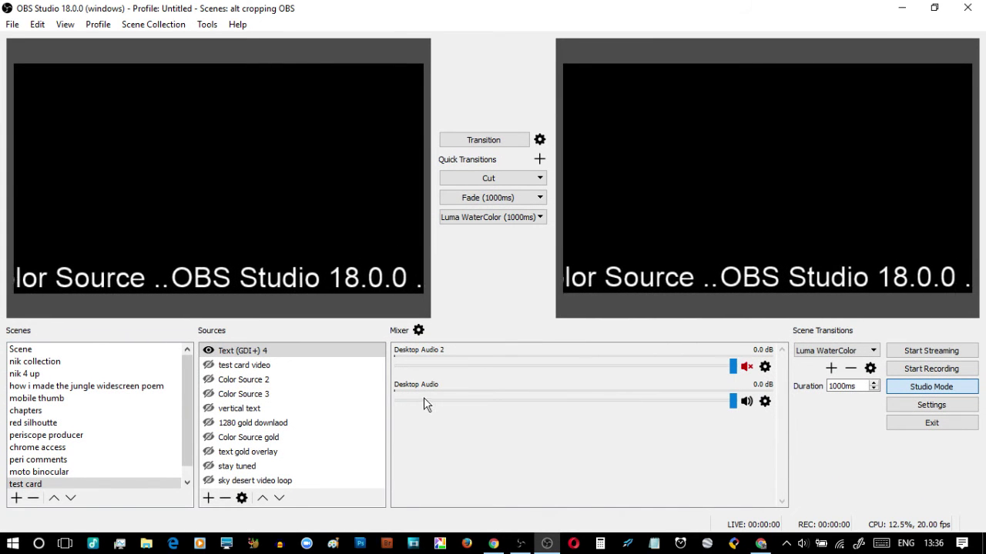
- Leave only the 1280 gold downlaod image visible after toggling Color Sources 2 and 3, then open Chrome
left_click(208, 381)
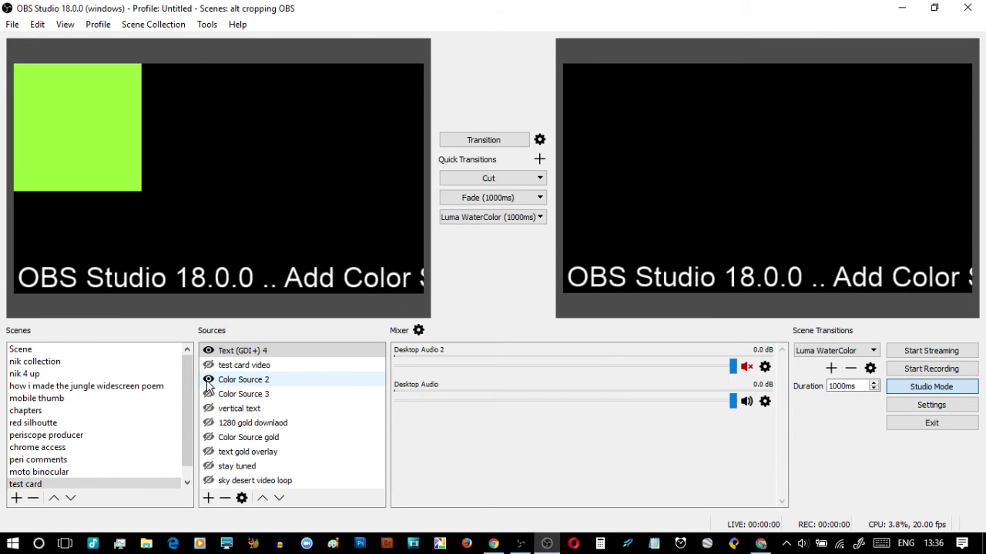
left_click(208, 394)
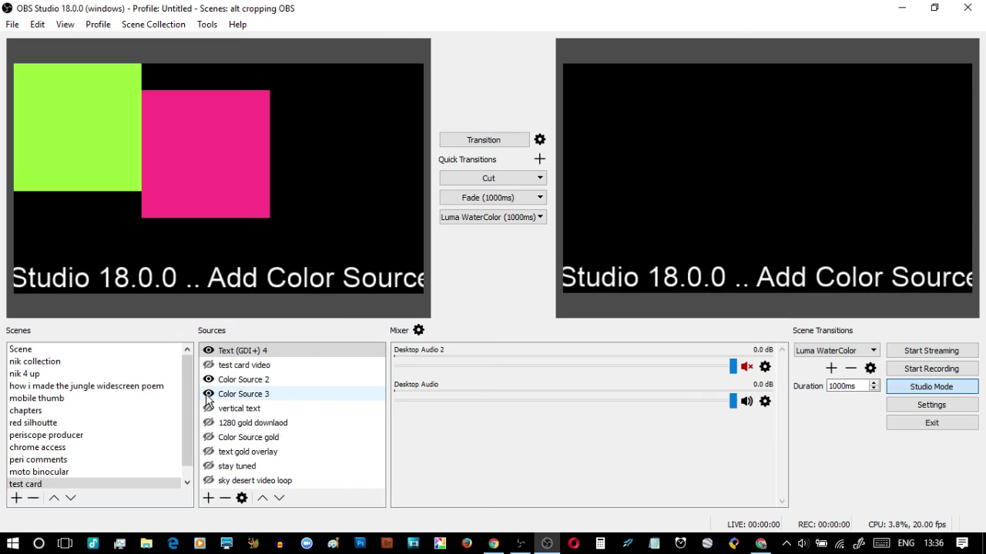
left_click(208, 423)
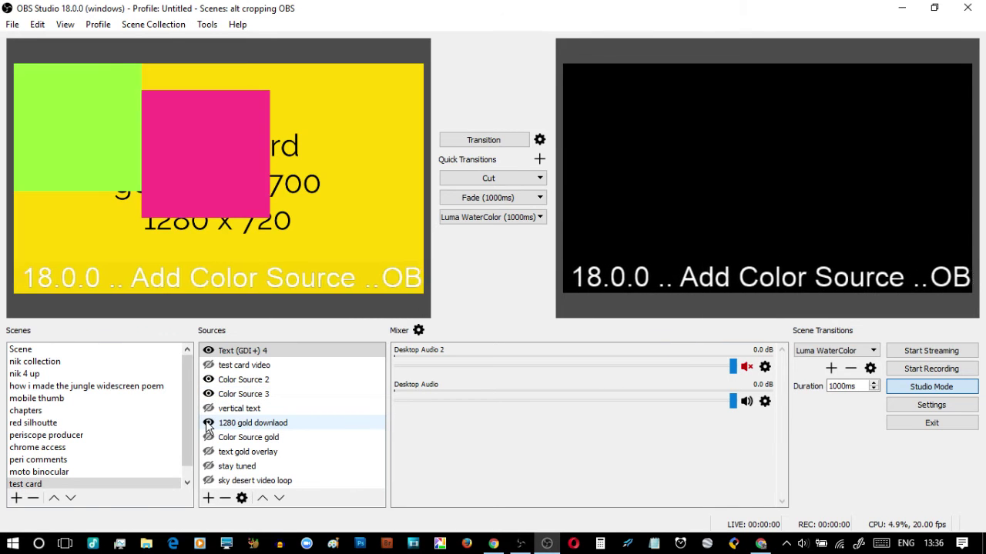
left_click(208, 380)
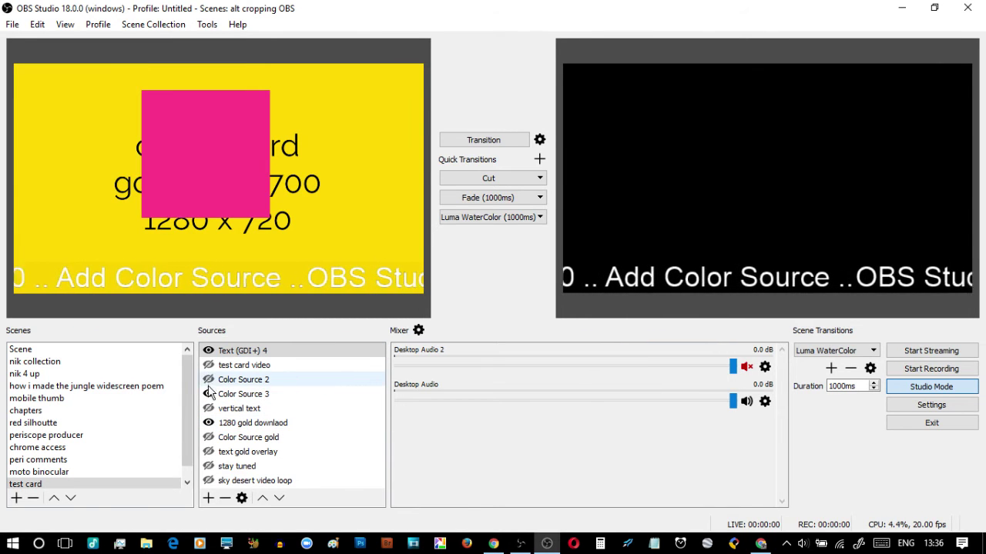
left_click(208, 395)
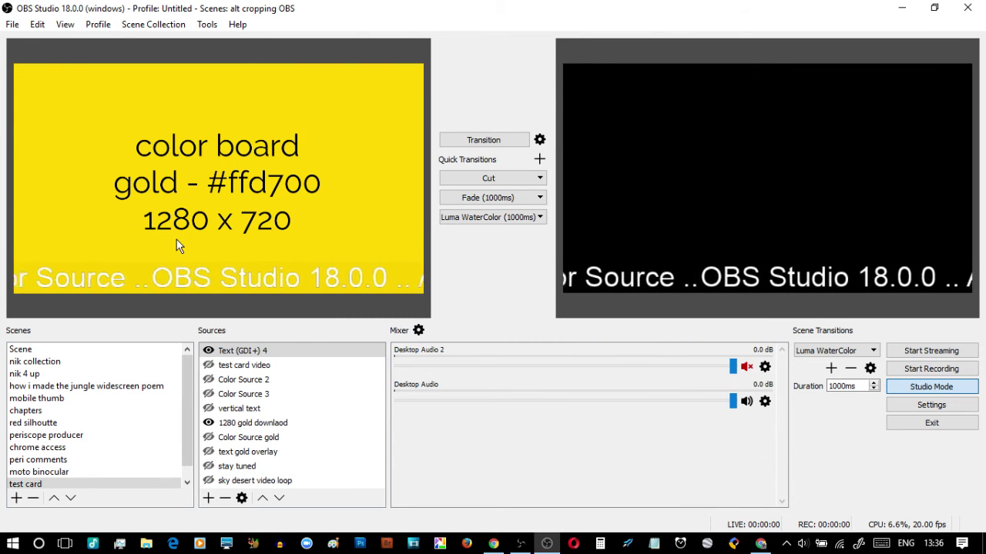
left_click(758, 545)
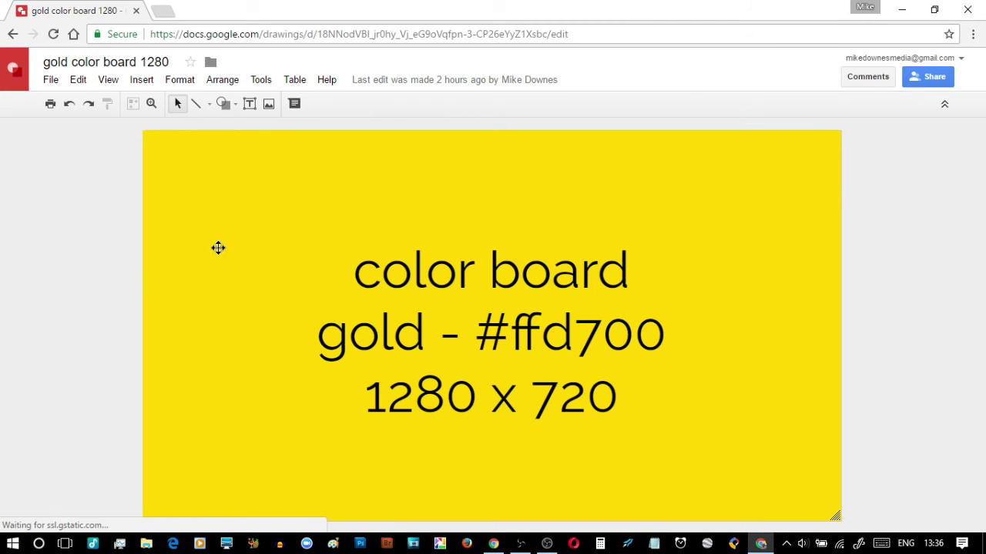
- Select the gold board's yellow rectangle and text, check its Download as formats, and return to OBS
left_click(207, 214)
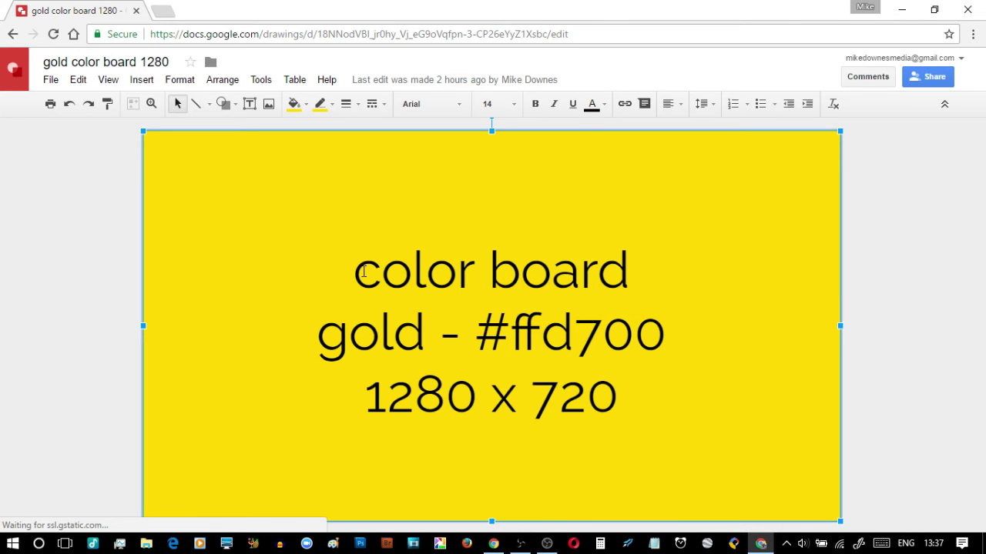
left_click_drag(364, 271, 610, 397)
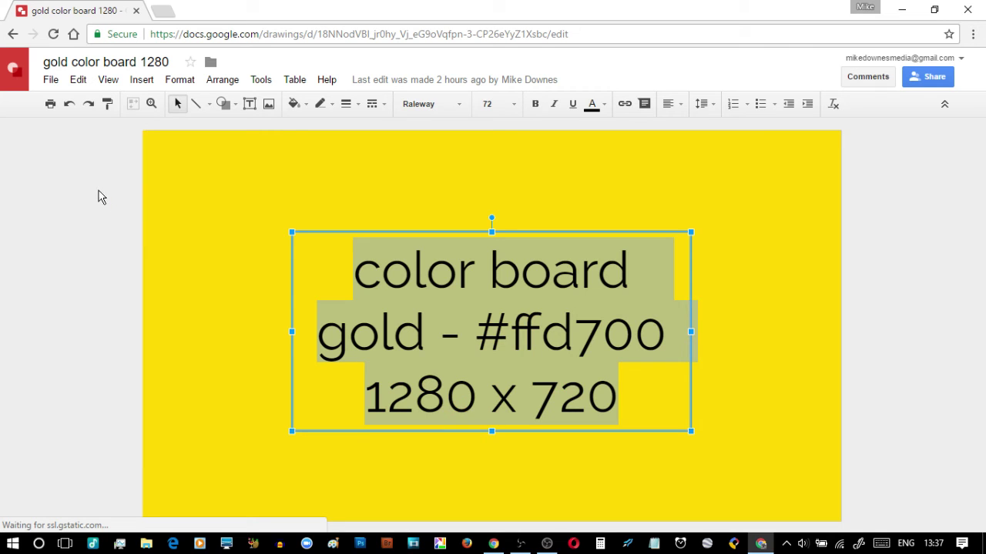
left_click(49, 84)
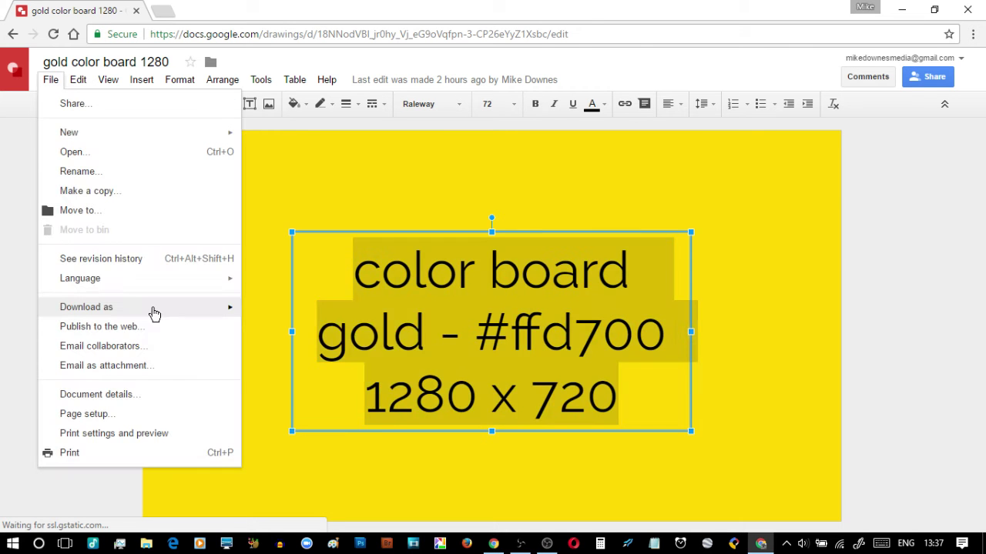
mouse_move(160, 315)
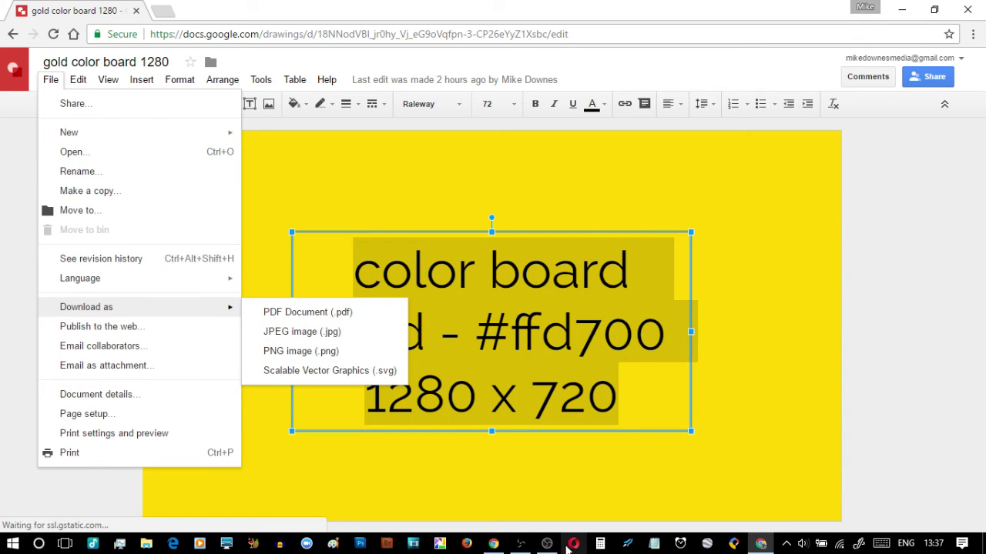
left_click(552, 548)
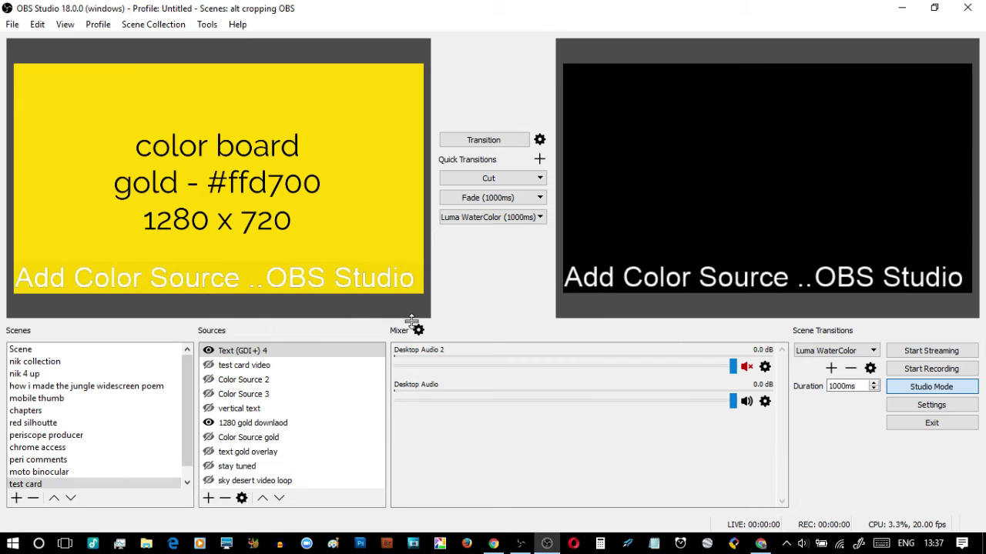
- Hide the 1280 gold downlaod image and add a Color Source from the preview's Add menu
left_click(208, 423)
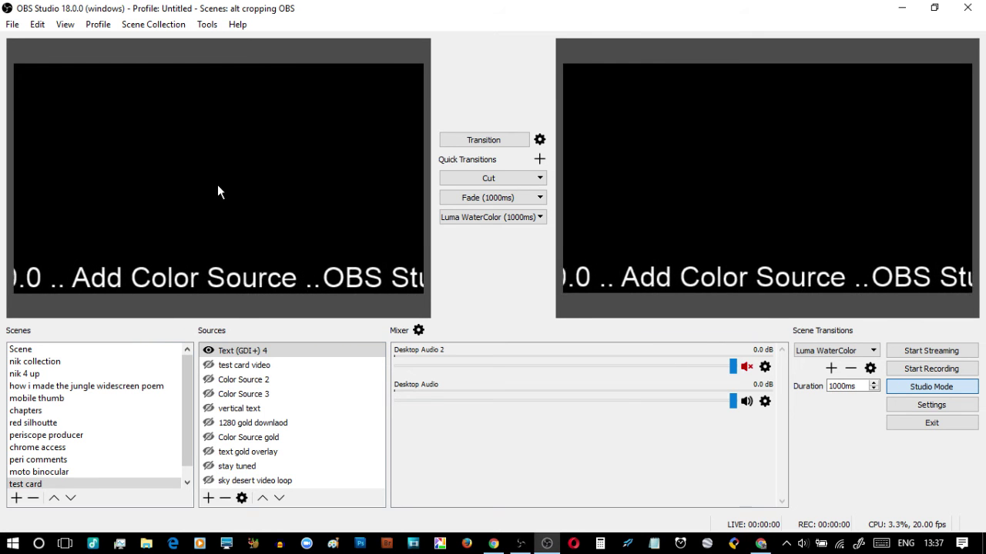
right_click(213, 177)
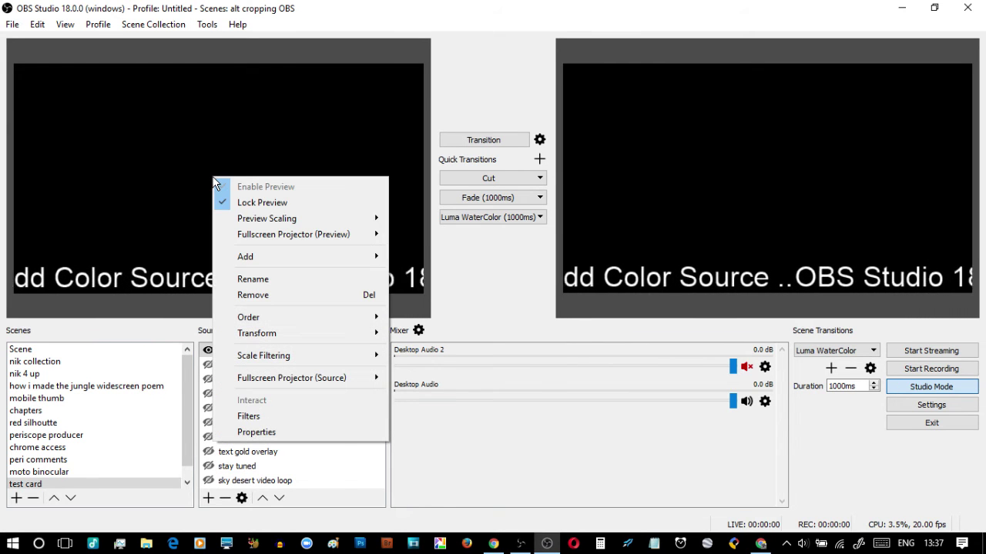
mouse_move(322, 258)
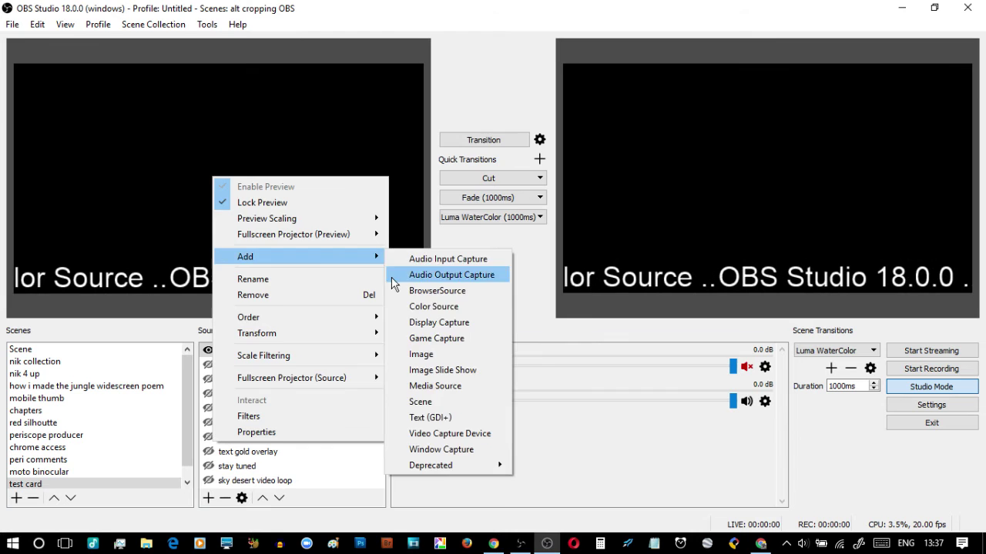
left_click(416, 308)
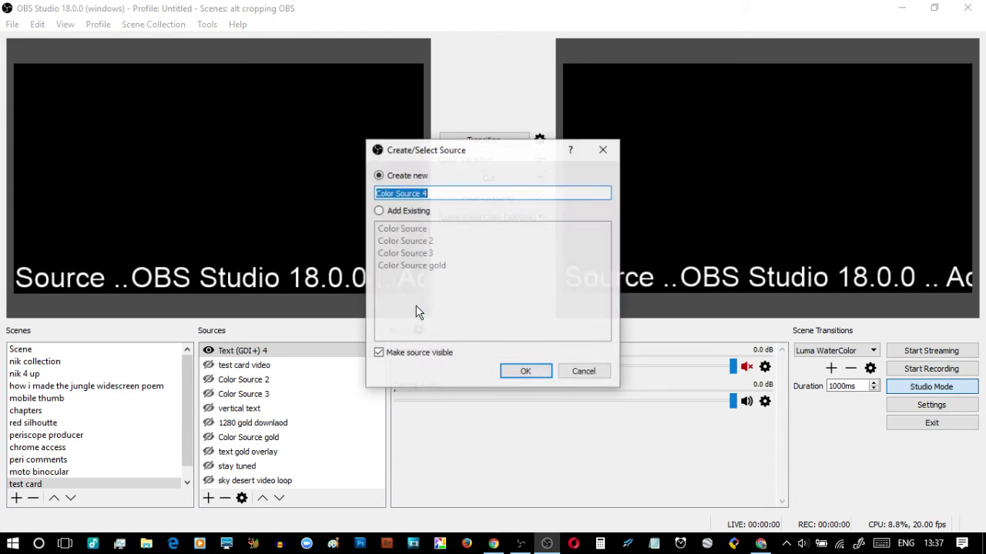
- Create Color Source 4 and give it the colour yellow #ffff00
left_click(524, 373)
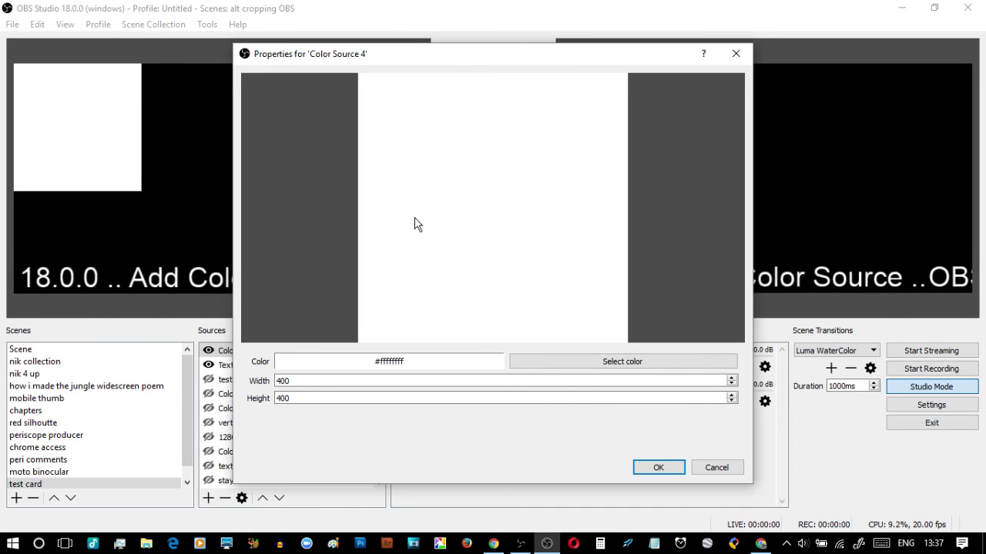
left_click(579, 367)
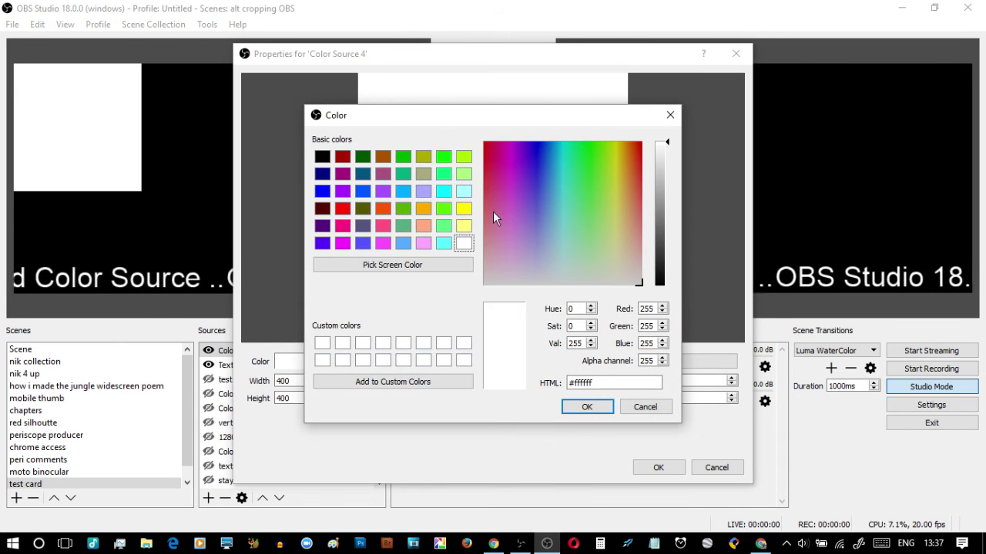
left_click(463, 209)
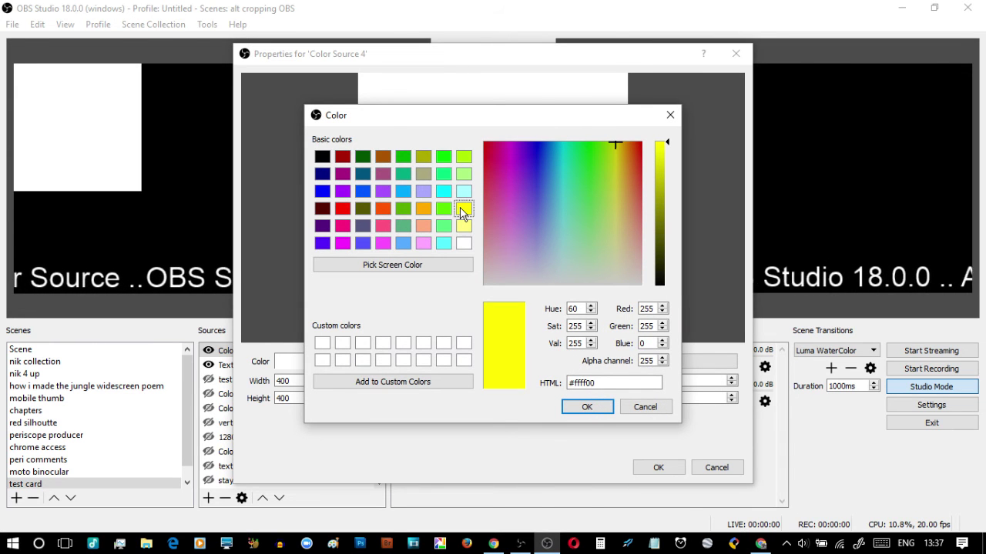
left_click(589, 407)
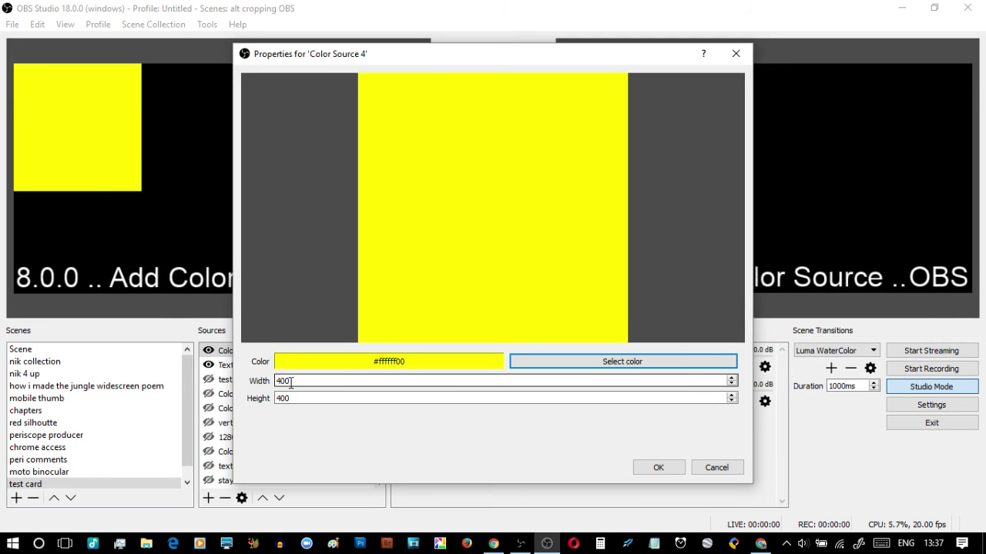
- Set Color Source 4's width to 1280 and height to 720, and confirm
left_click_drag(293, 382, 267, 380)
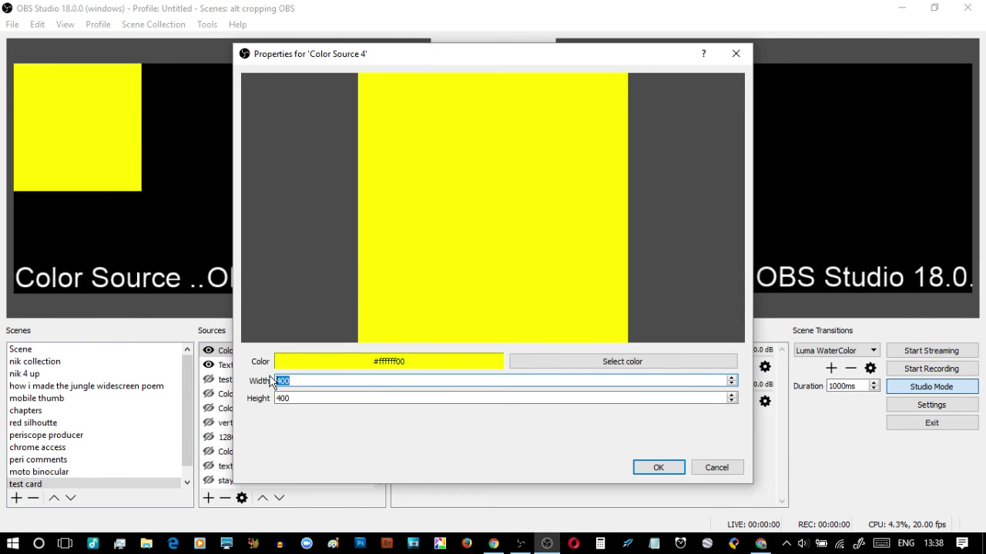
type("1280")
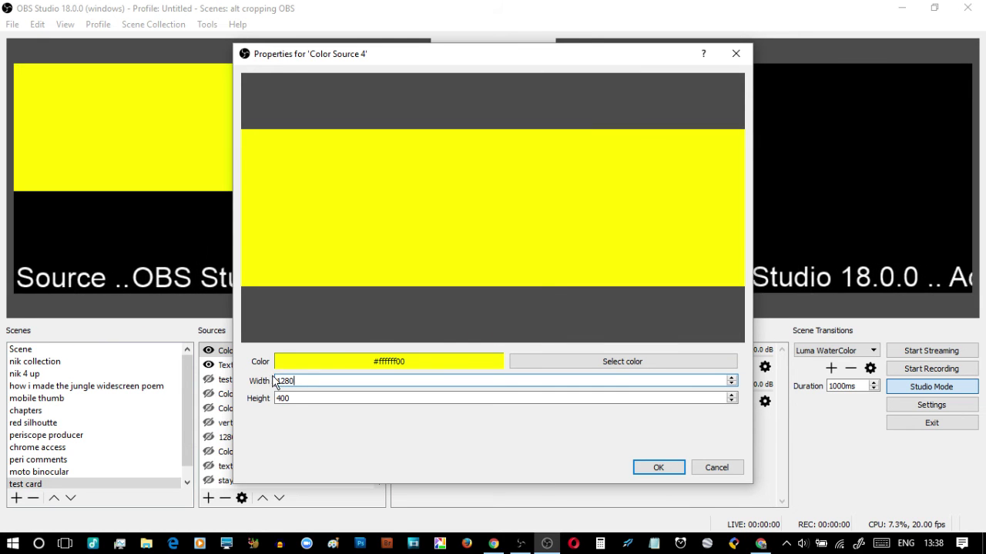
left_click(295, 395)
type("720")
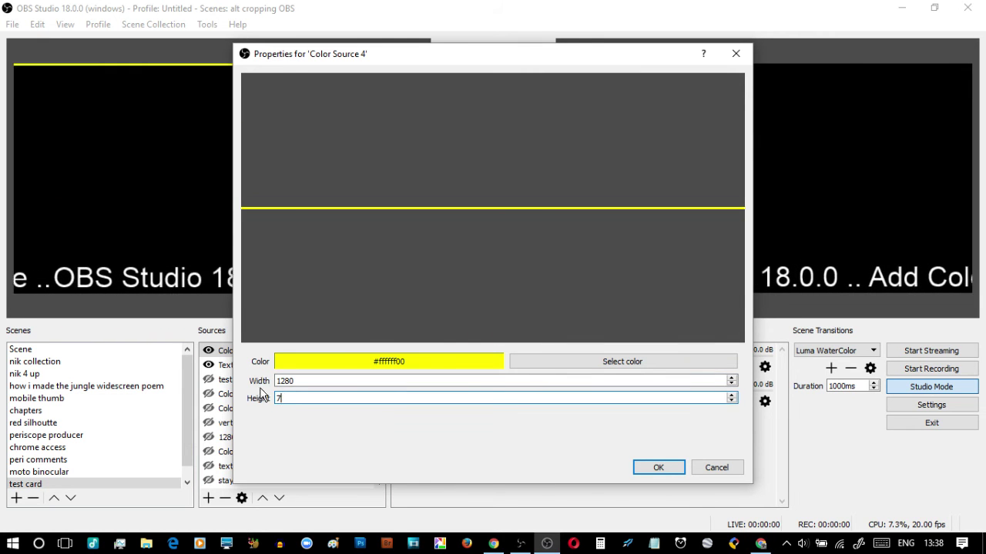
left_click(646, 470)
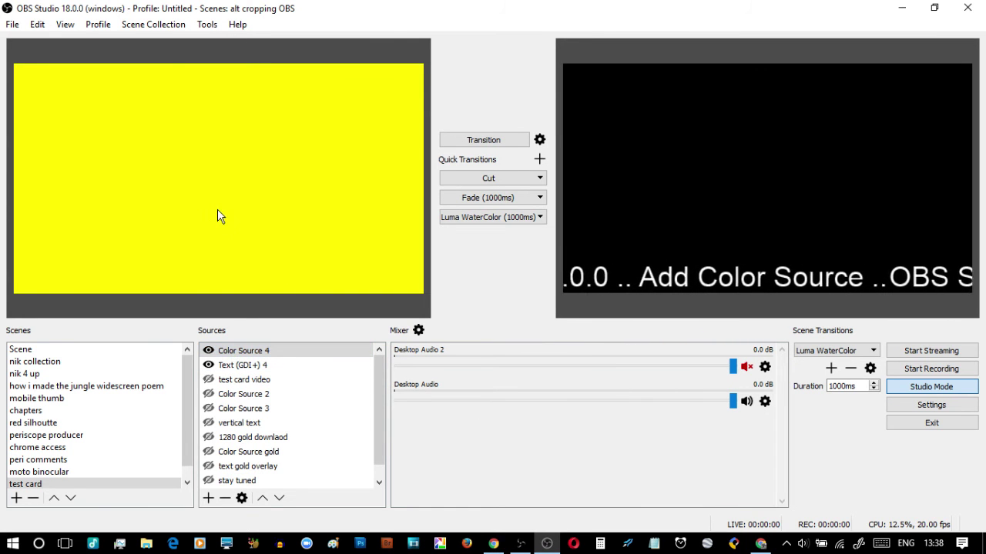
- Turn off Lock Preview in the Edit menu and test moving the yellow fill
left_click(38, 25)
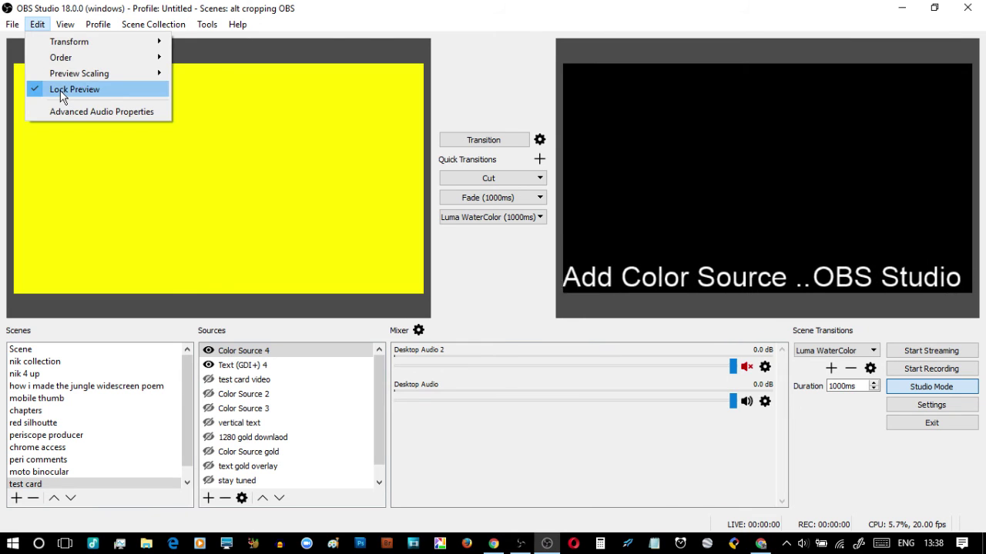
left_click(61, 92)
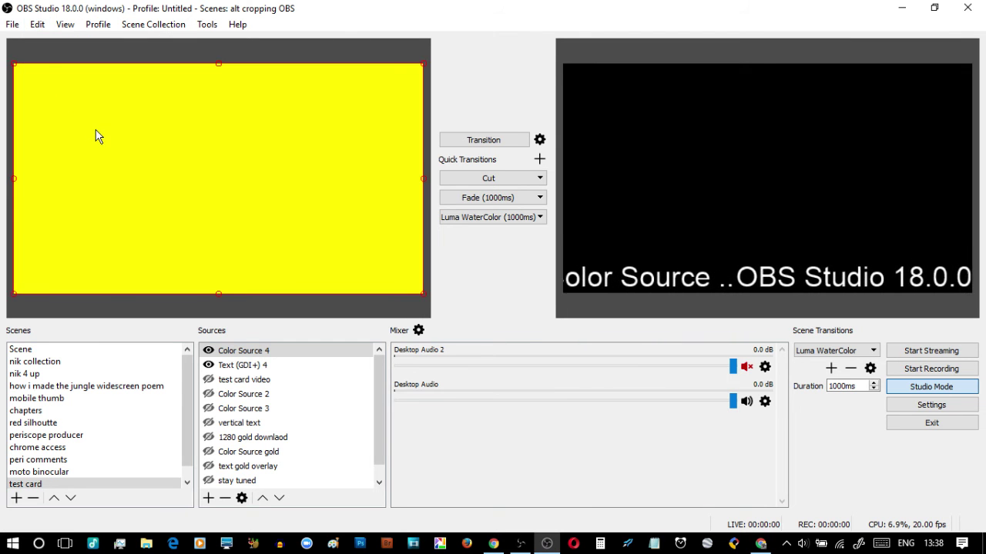
mouse_move(104, 131)
left_mouse_down()
mouse_move(321, 246)
mouse_move(260, 236)
mouse_move(112, 129)
left_mouse_up()
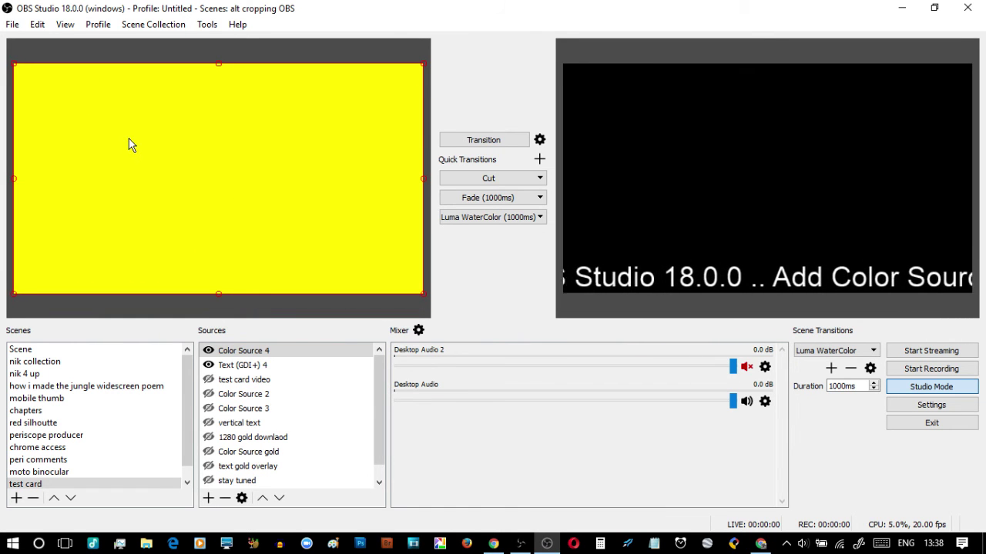
- Stack Text (GDI+) 4 above Color Source 4 in the Sources list, then deselect it
left_click(225, 367)
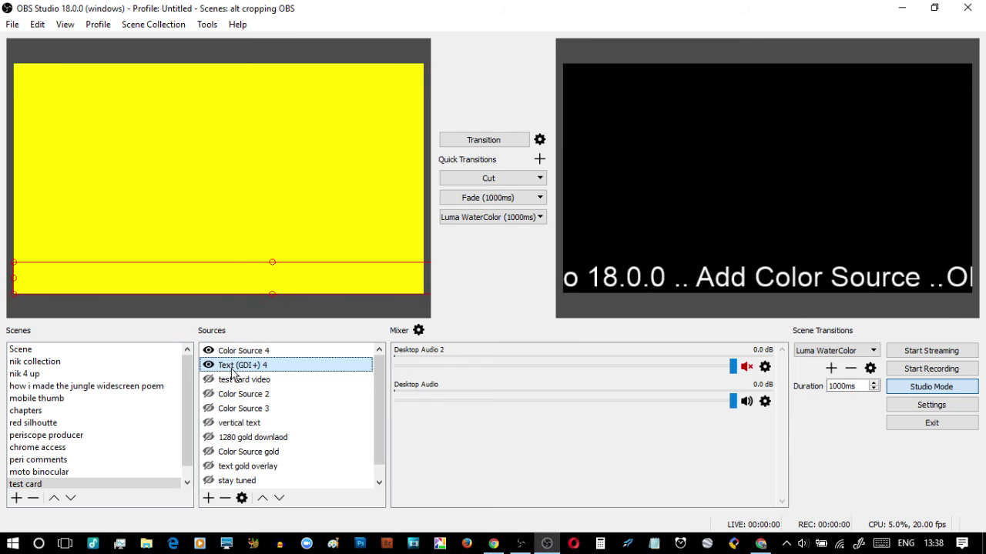
left_click_drag(229, 369, 223, 351)
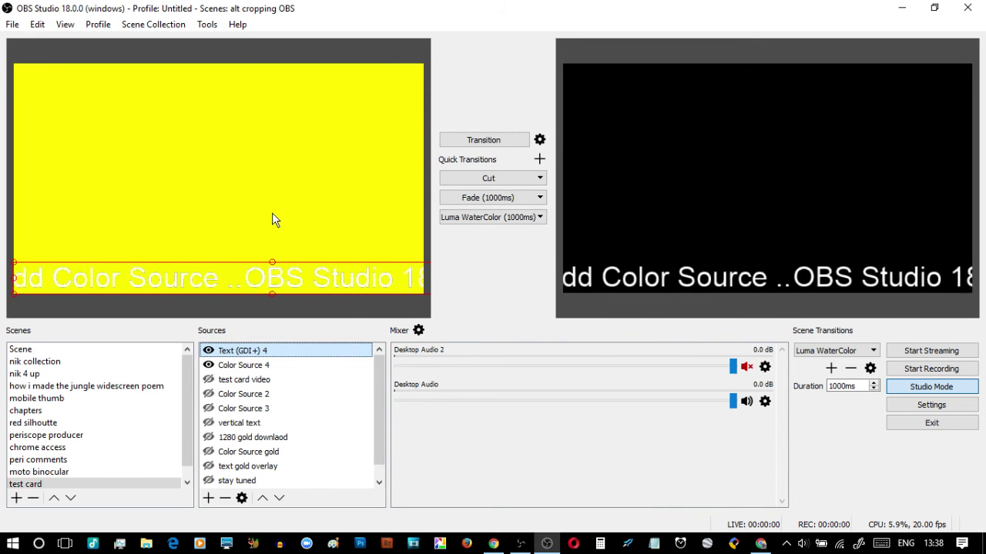
left_click(129, 53)
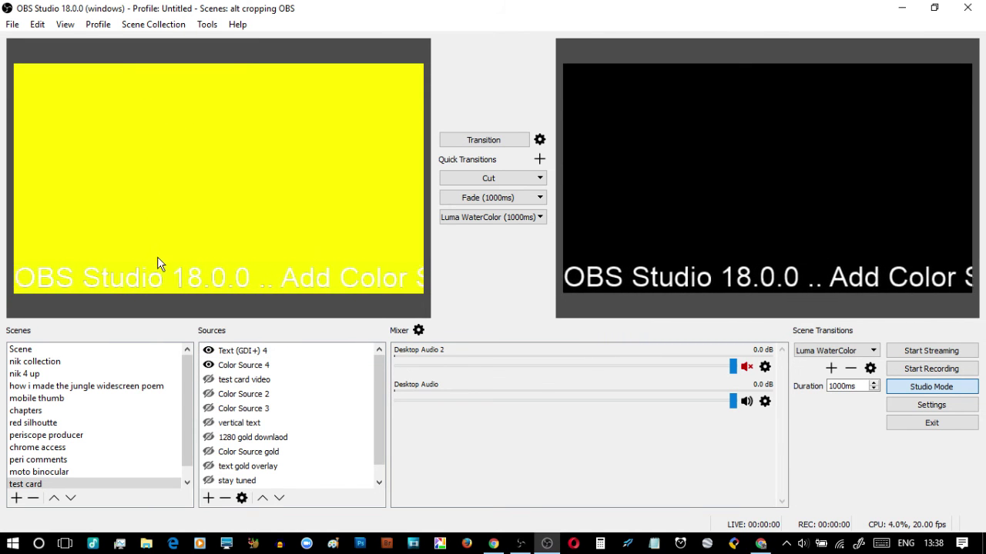
- Hide Text (GDI+) 4 and Color Source 4, and show the green Color Source 2
left_click(208, 350)
left_click(208, 365)
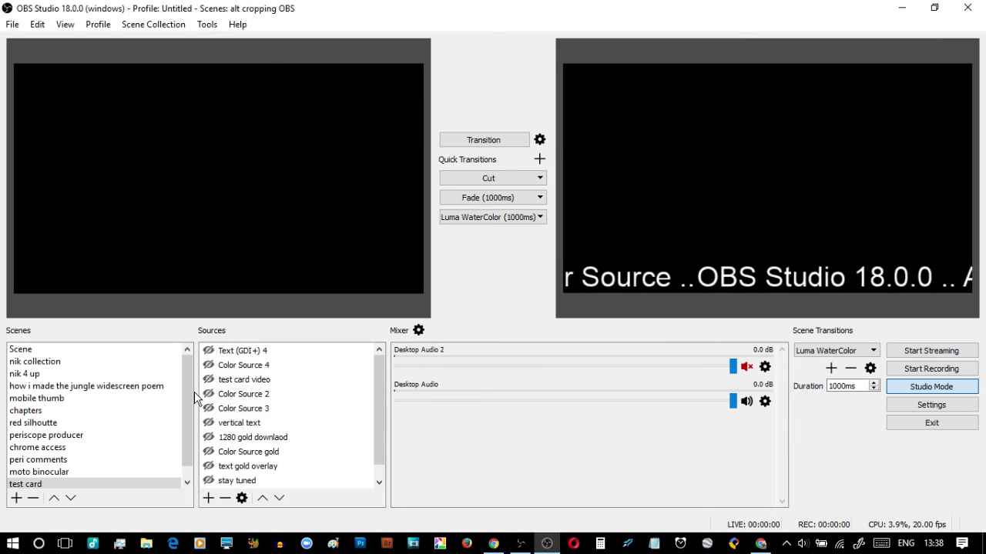
left_click(208, 394)
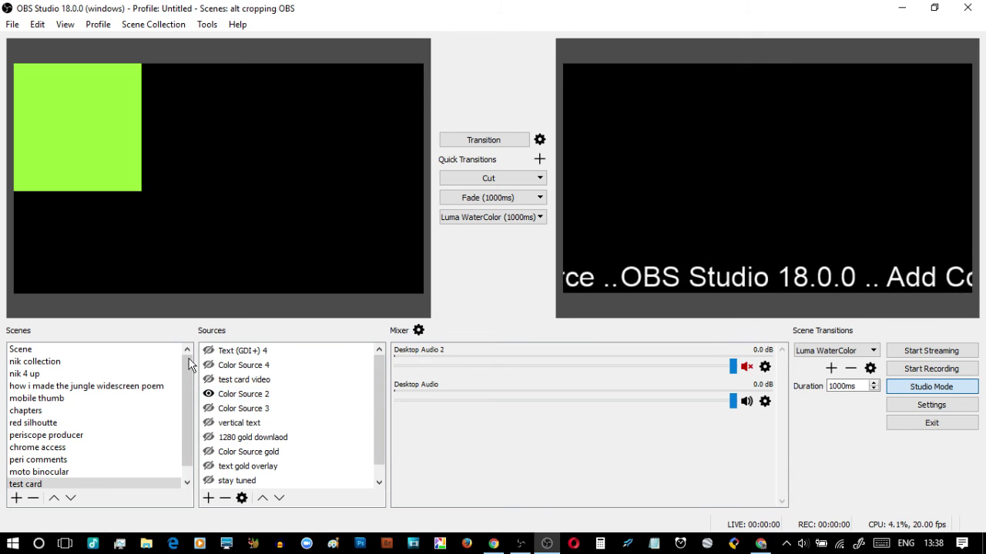
- Stretch the green Color Source 2 with its handles until it covers the whole canvas
left_click(92, 146)
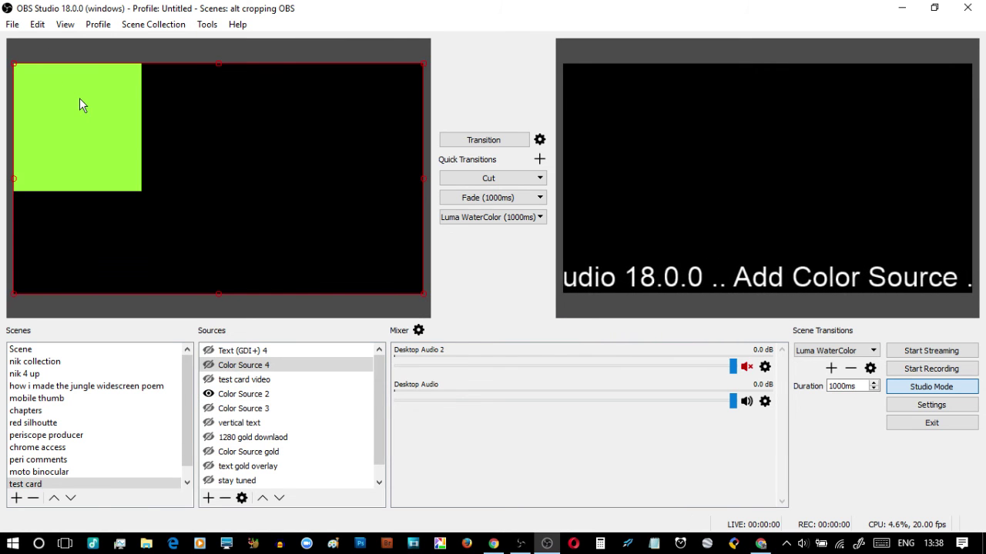
left_click(57, 67)
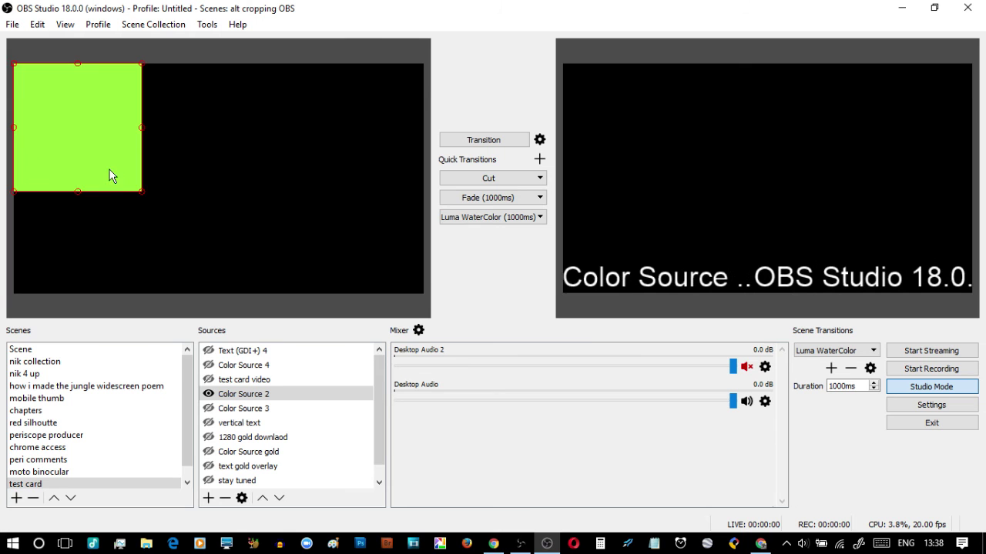
mouse_move(140, 189)
left_mouse_down()
mouse_move(424, 356)
mouse_move(164, 214)
mouse_move(141, 190)
left_mouse_up()
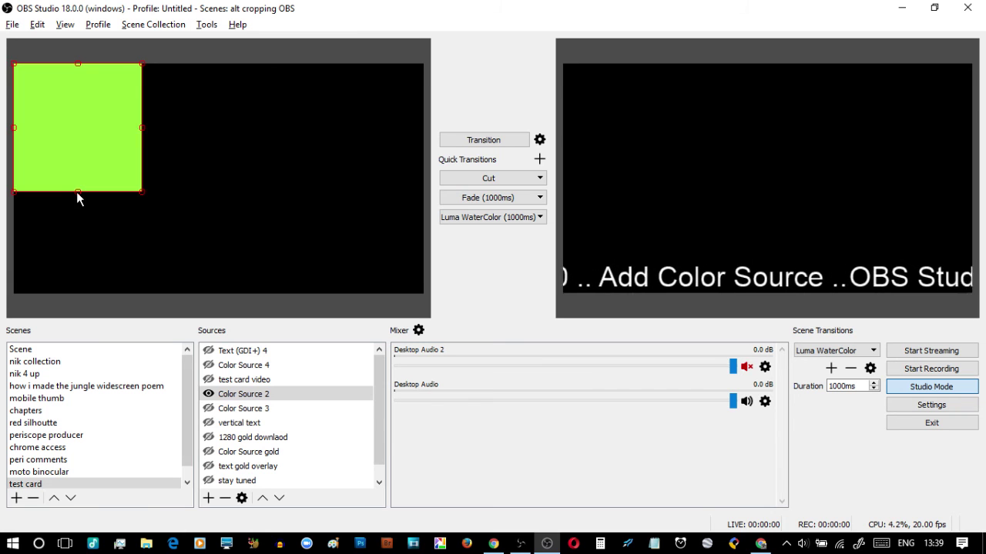
left_click_drag(77, 192, 74, 136)
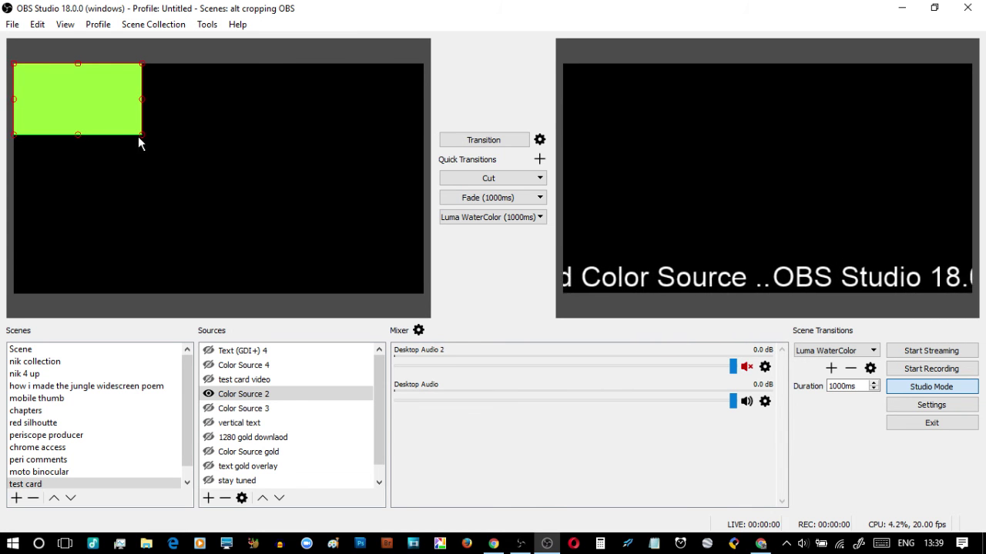
left_click_drag(144, 139, 440, 295)
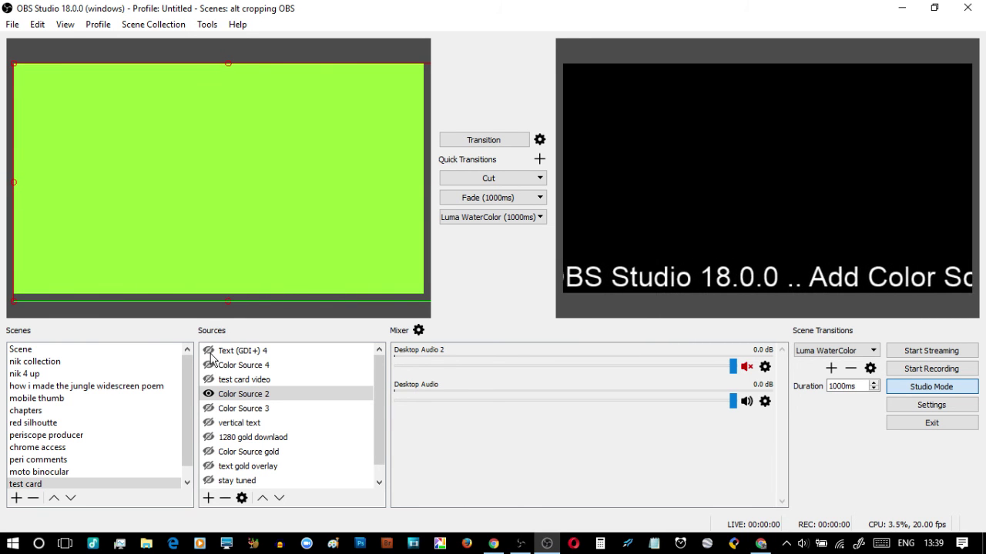
- Hide the green Color Source 2, glance at the OBS 18.0 release notes, and return to OBS
left_click(209, 394)
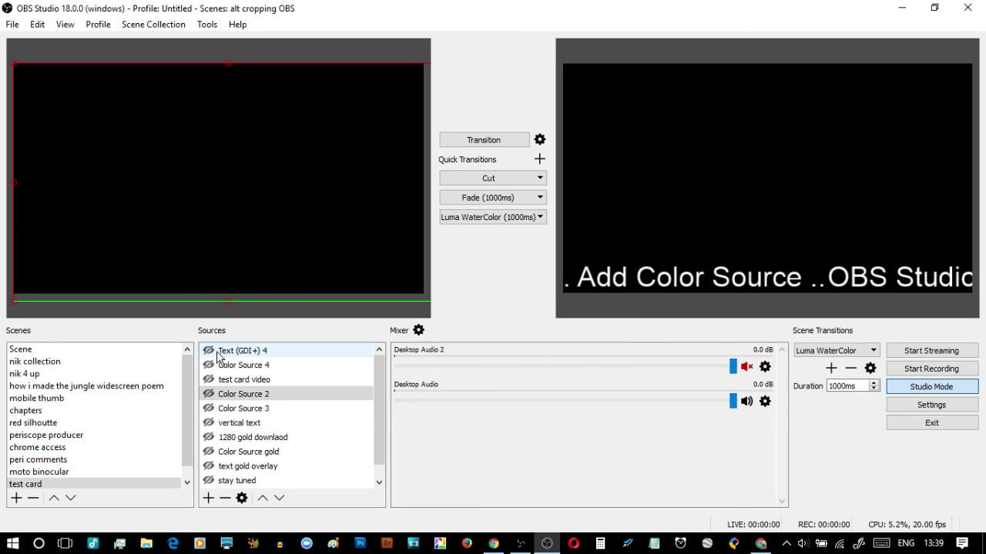
left_click(466, 547)
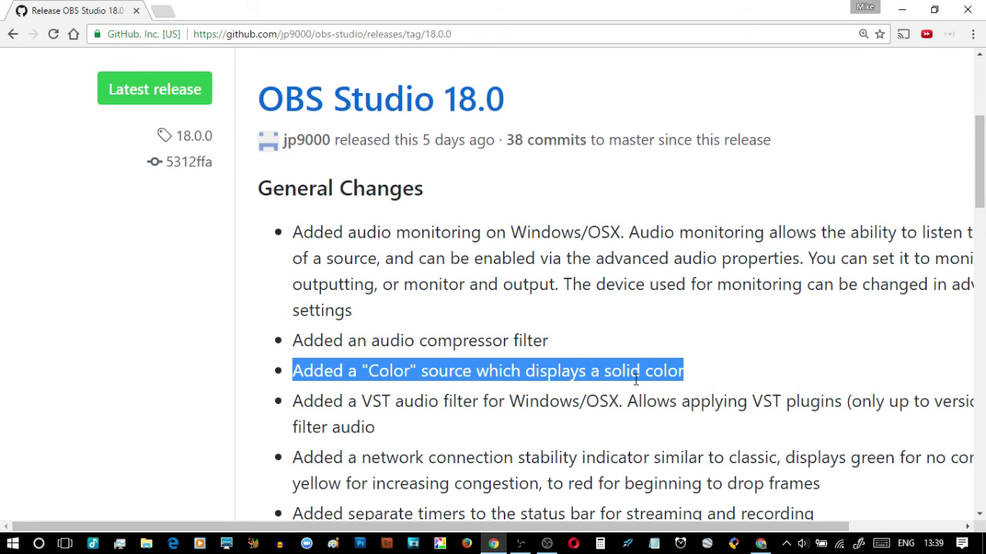
left_click(547, 544)
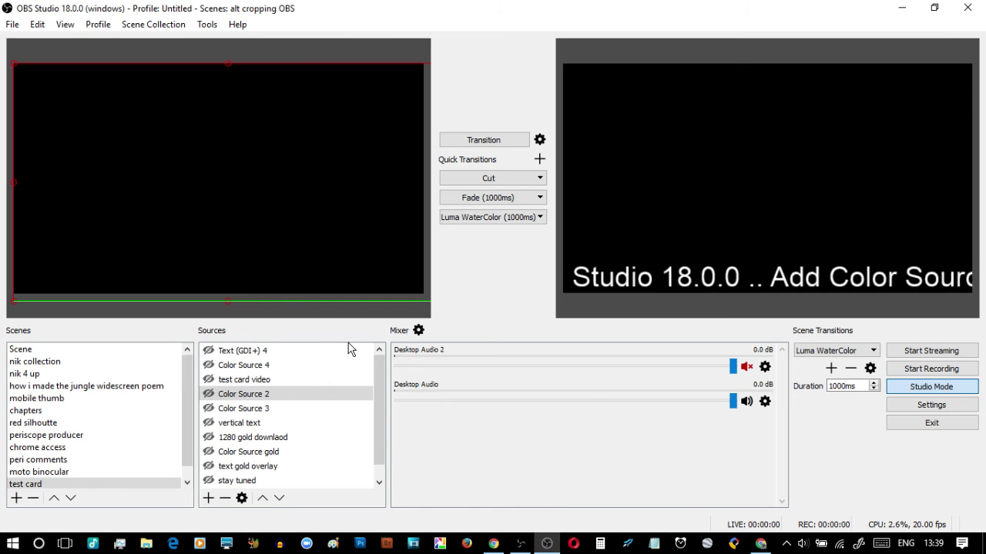
- Show the 1280 gold downlaod image, transition it to program, and select Text (GDI+) 4
left_click(208, 437)
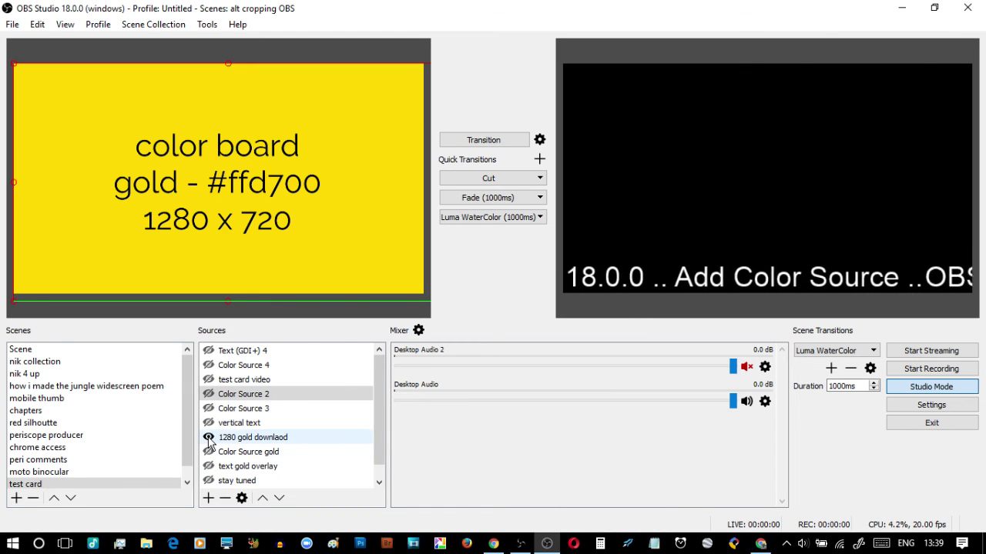
left_click(483, 141)
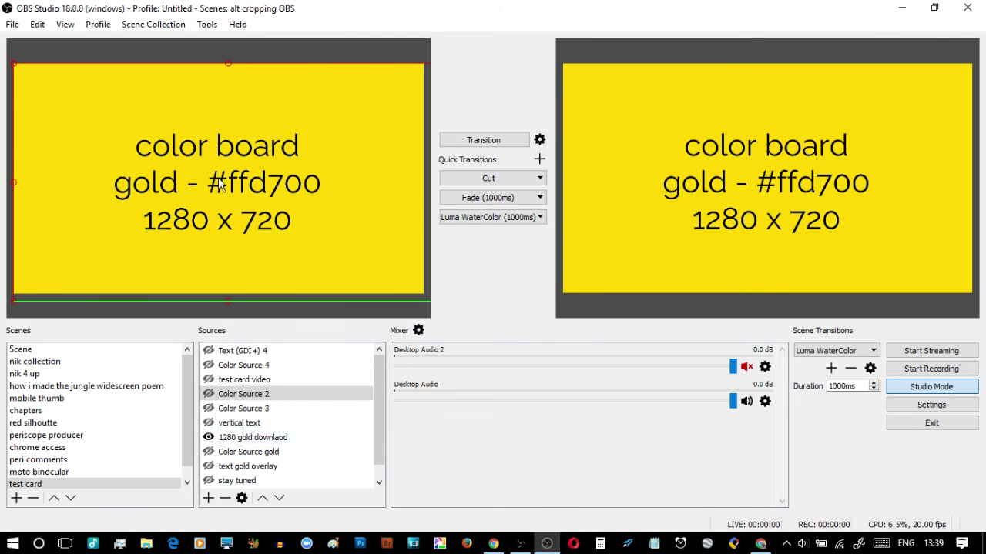
left_click(231, 352)
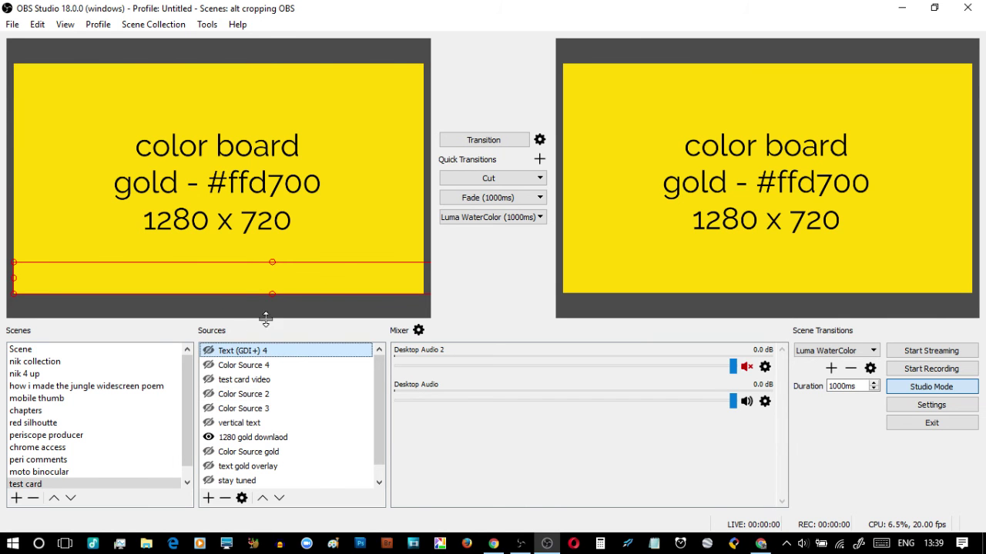